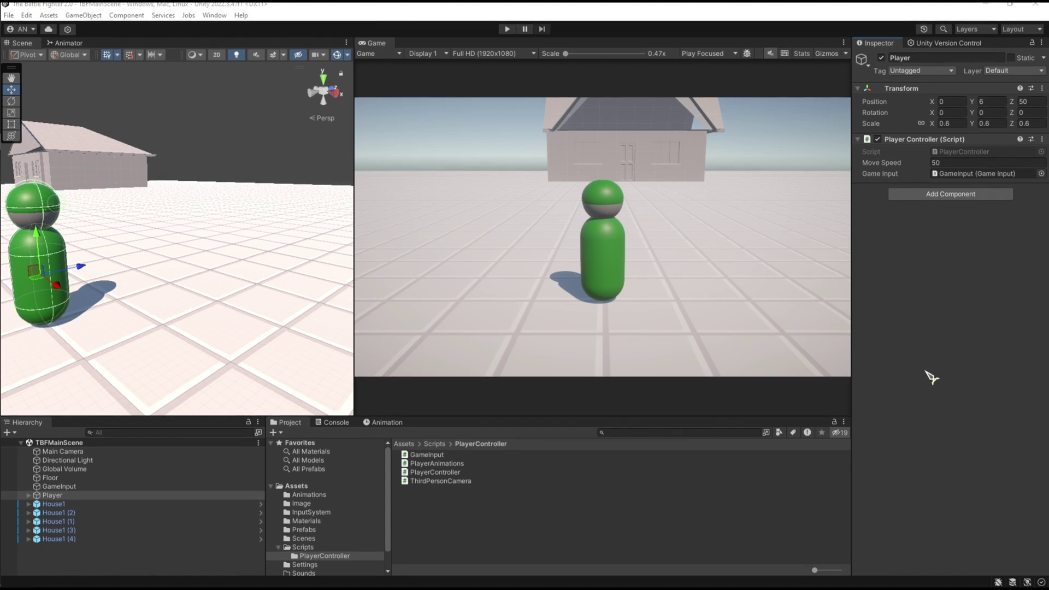
- Deselect Player by clicking empty space in the Hierarchy
left_click(80, 566)
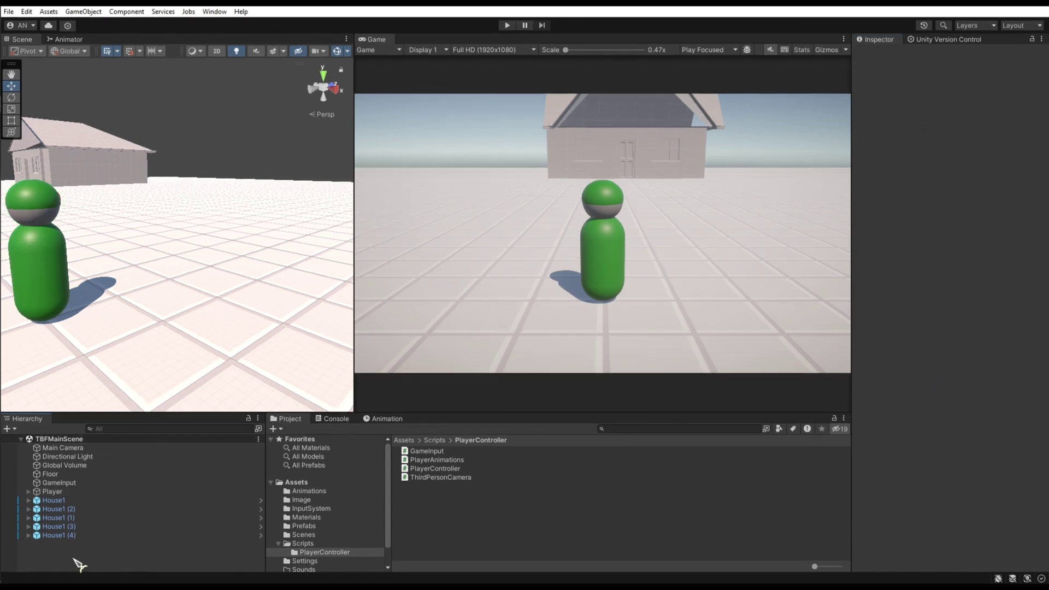
- Create a Cinemachine FreeLook Camera and place it directly below Player in the Hierarchy
right_click(80, 556)
mouse_move(116, 517)
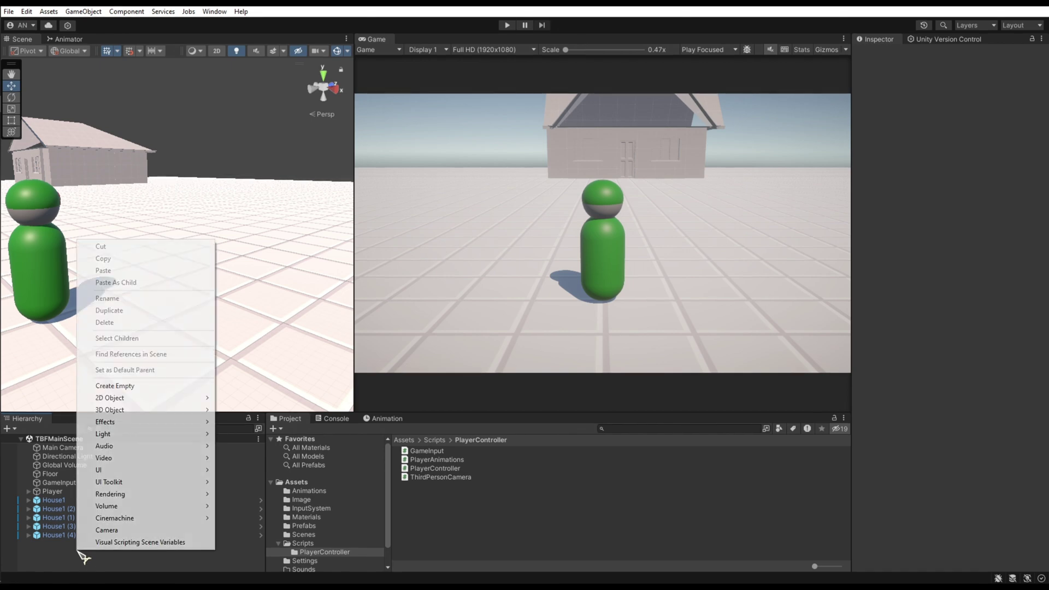
left_click(284, 477)
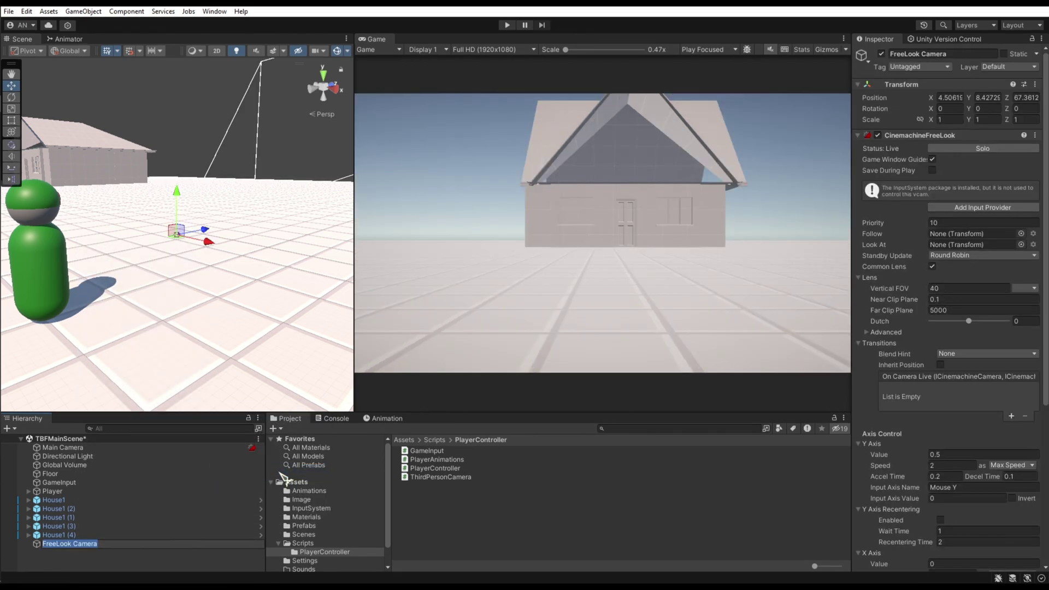
left_click_drag(69, 499, 74, 505)
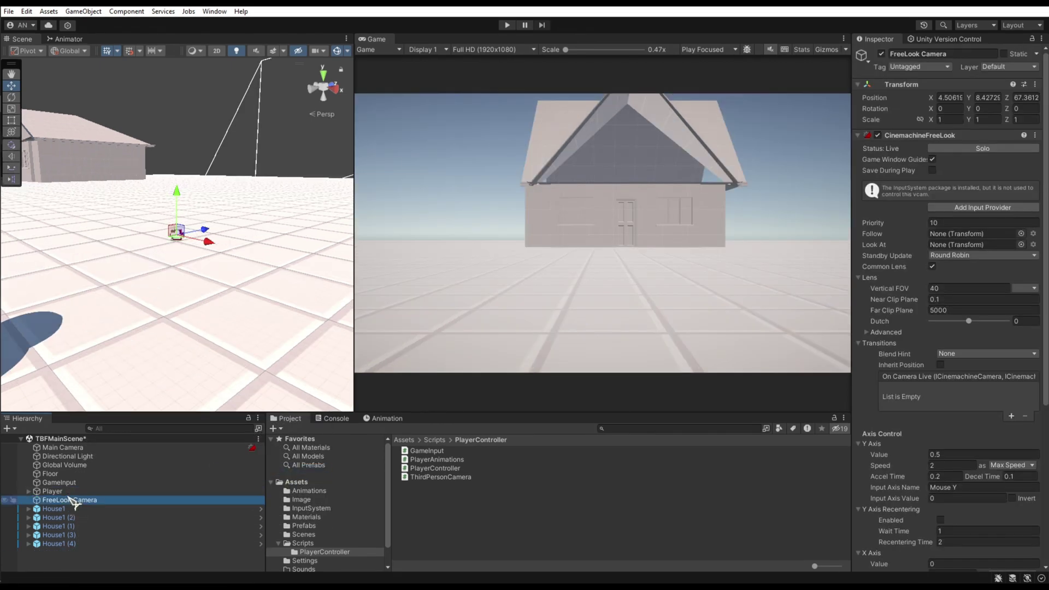
- Check the Main Camera's components, then select the FreeLook Camera
right_click_drag(192, 279, 205, 264)
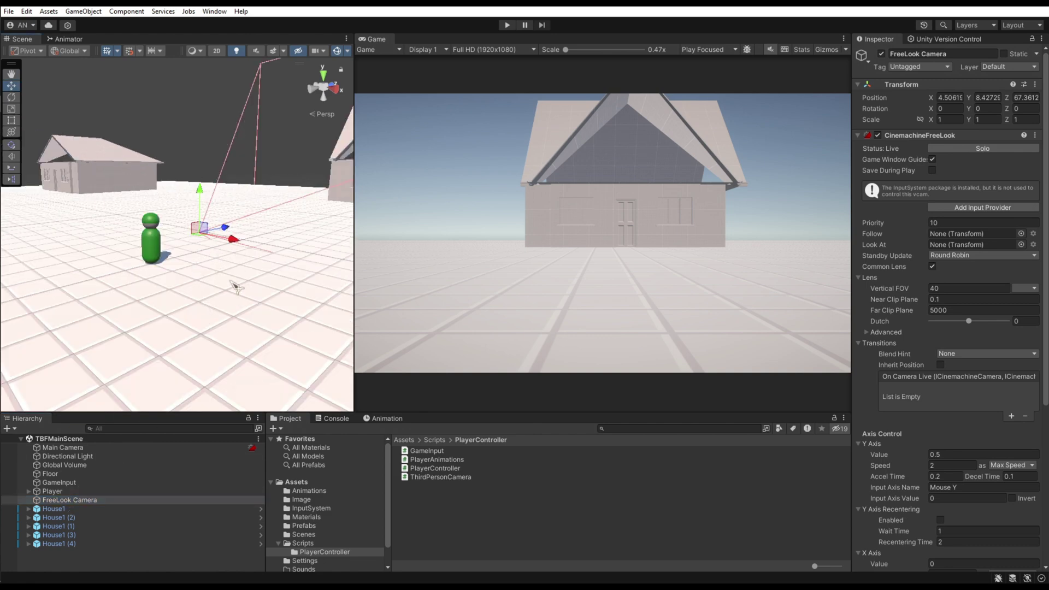
left_click(74, 448)
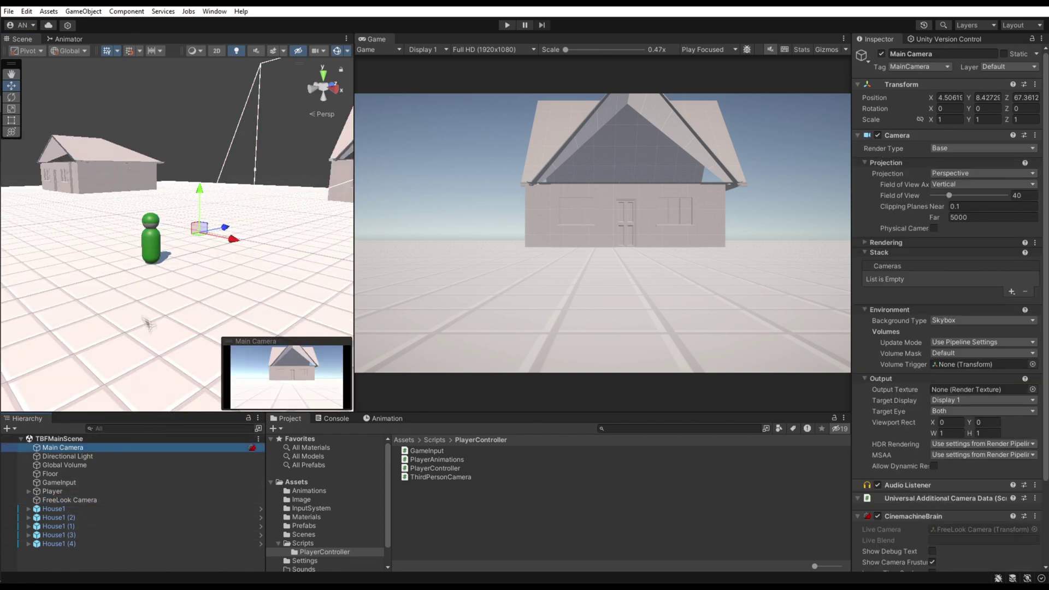
left_click(69, 500)
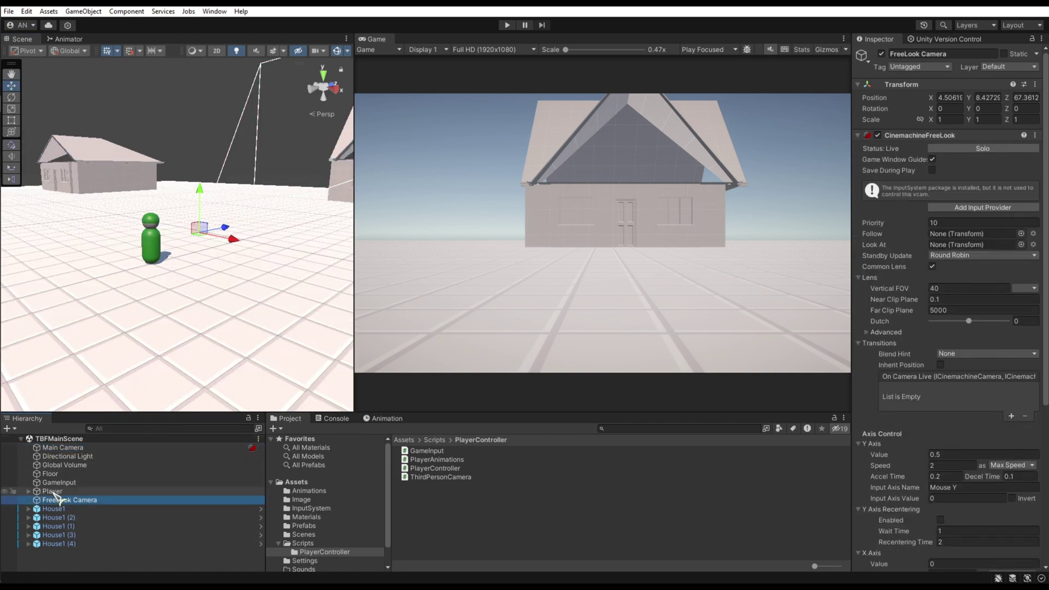
- Assign Player to the FreeLook Camera's Follow and Look At fields
left_click_drag(52, 491, 963, 233)
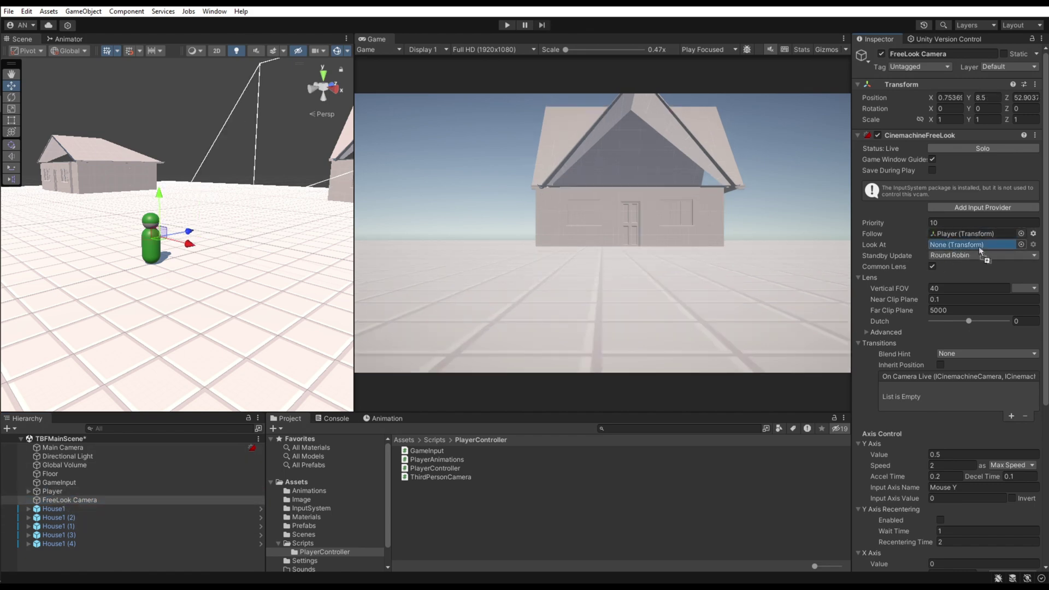
left_click_drag(52, 491, 976, 245)
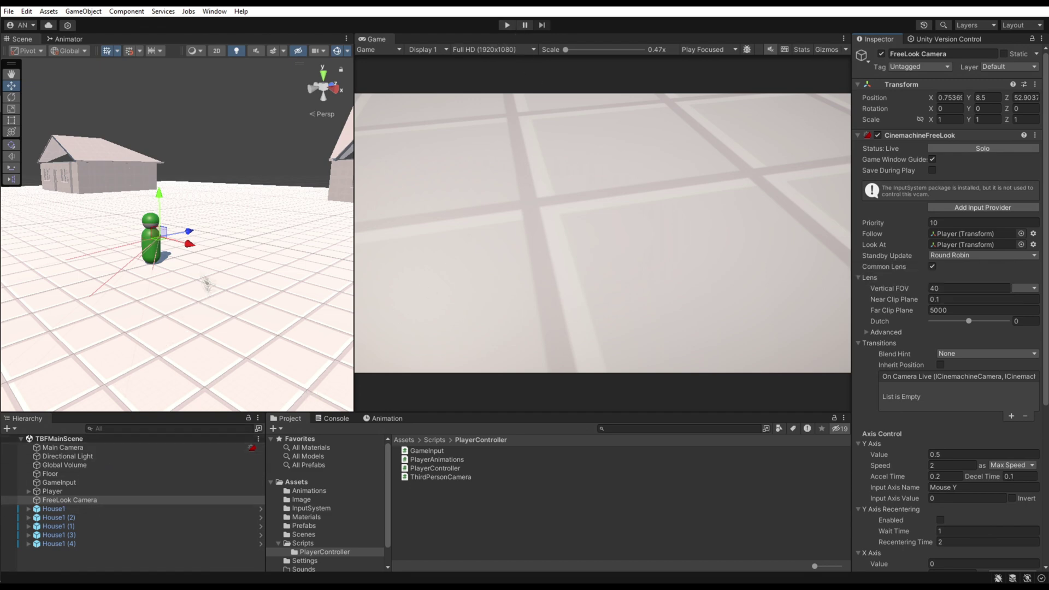
mouse_move(203, 240)
left_mouse_down()
mouse_move(181, 246)
mouse_move(166, 200)
left_mouse_up()
scroll(938, 369, "down", 4)
scroll(948, 386, "down", 3)
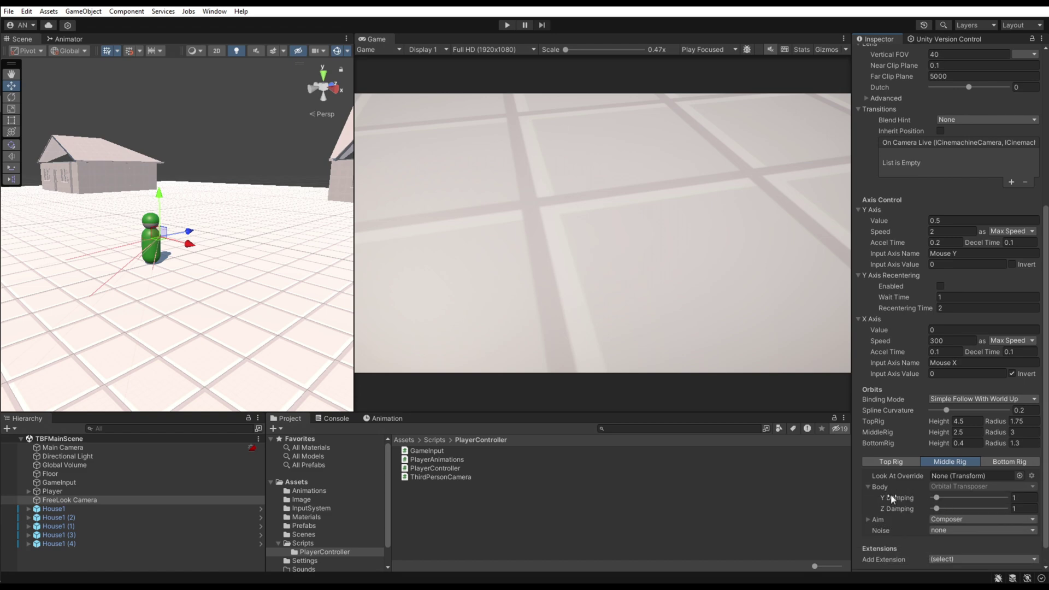
scroll(889, 497, "up", 5)
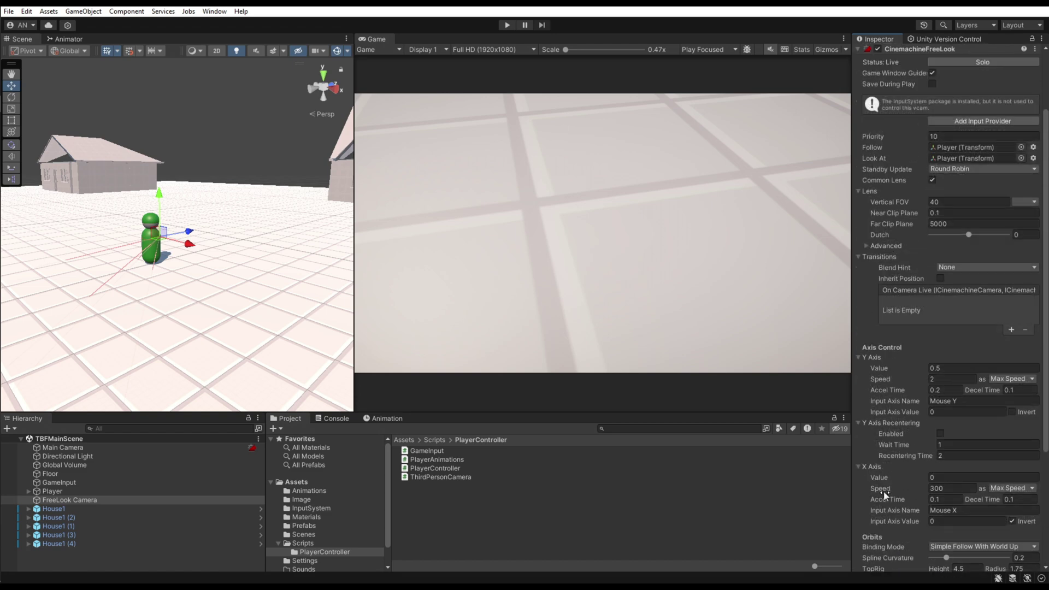
scroll(902, 500, "up", 2)
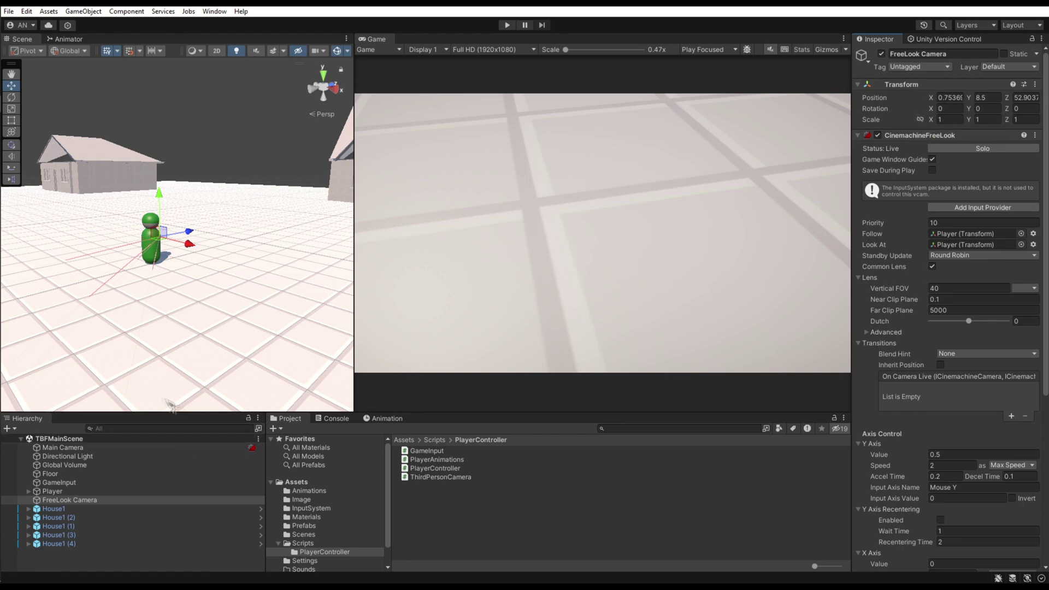
- Select Player to show its controller settings, with move speed 50
left_click(61, 492)
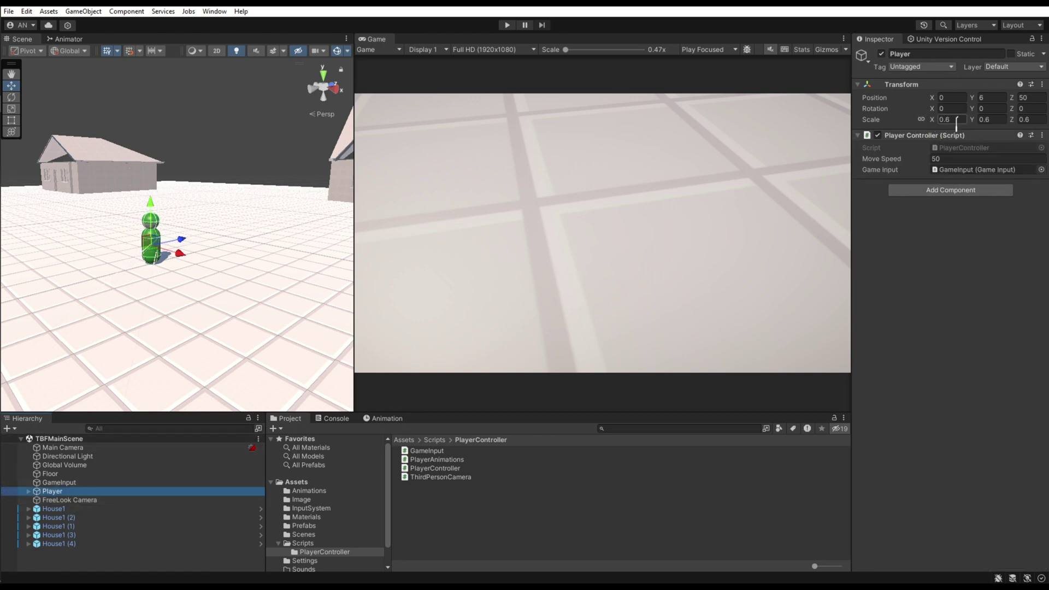
key("Right")
left_click(44, 500)
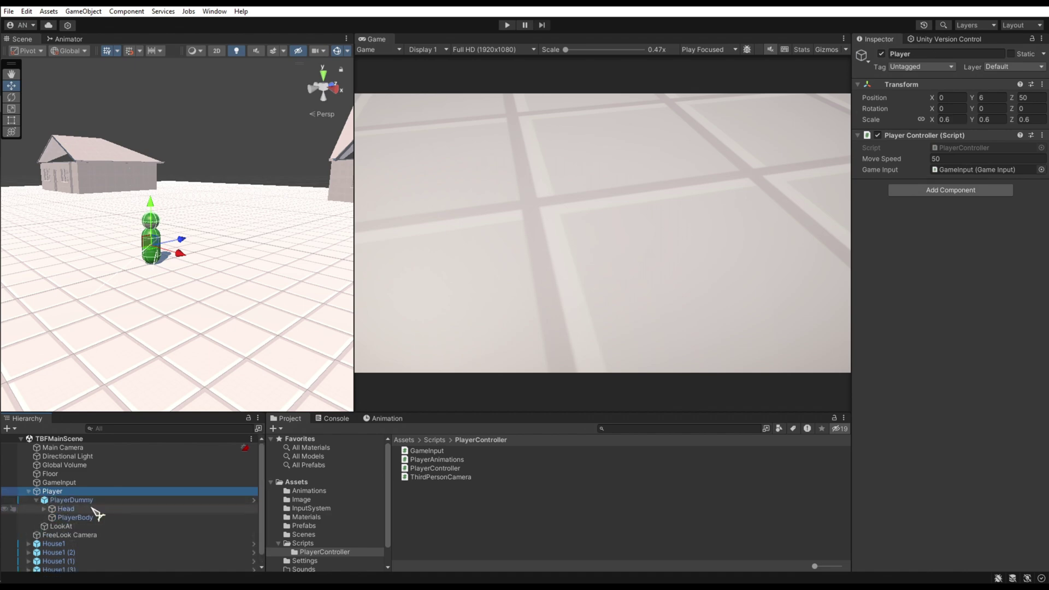
scroll(87, 498, "down", 1)
left_click(65, 497)
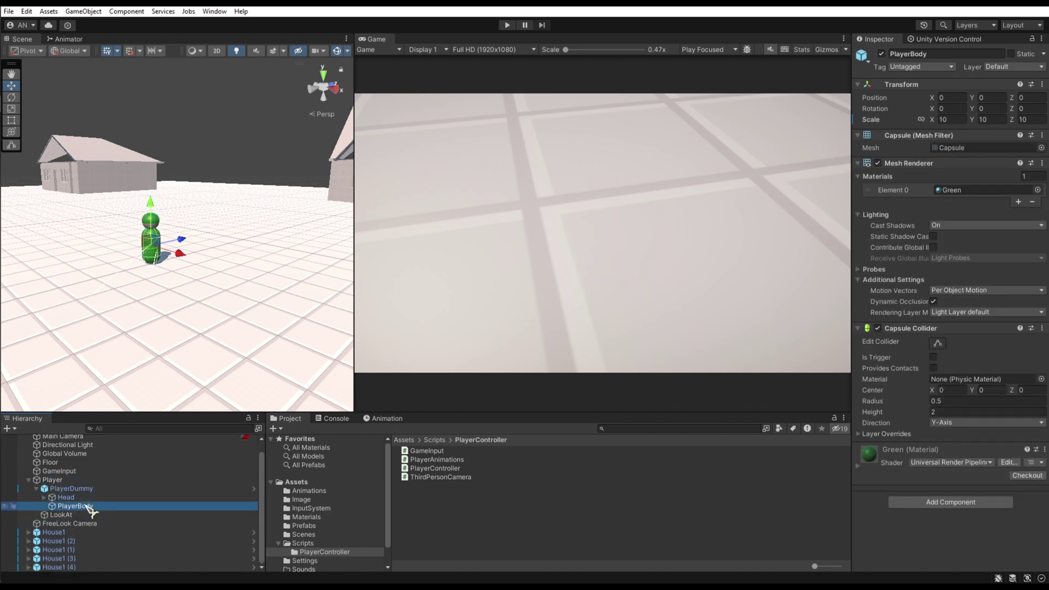
key("Up")
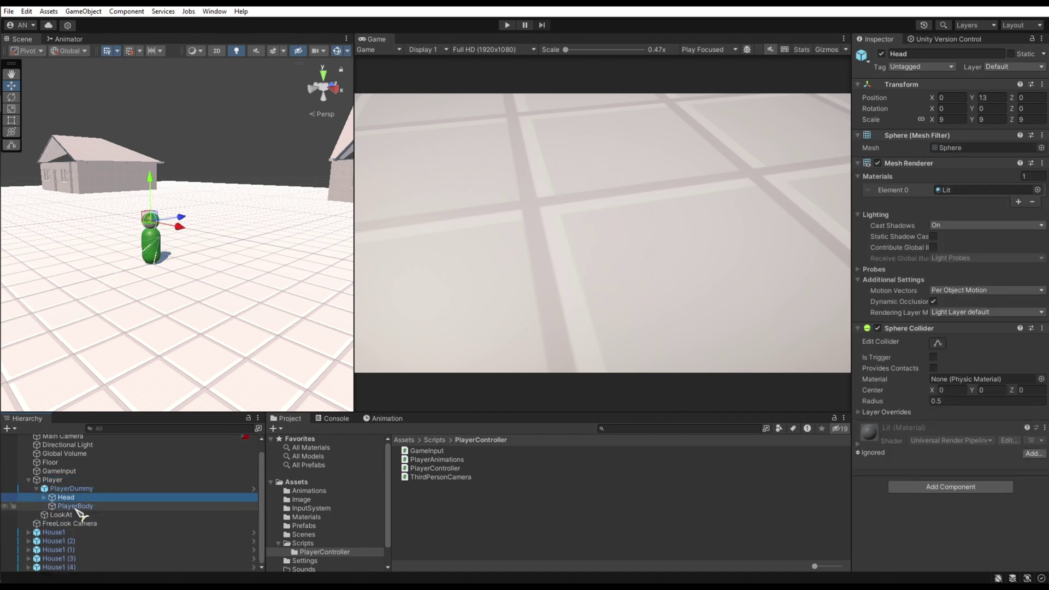
left_click(77, 509)
key("Up")
key("Left")
key("Left")
key("Left")
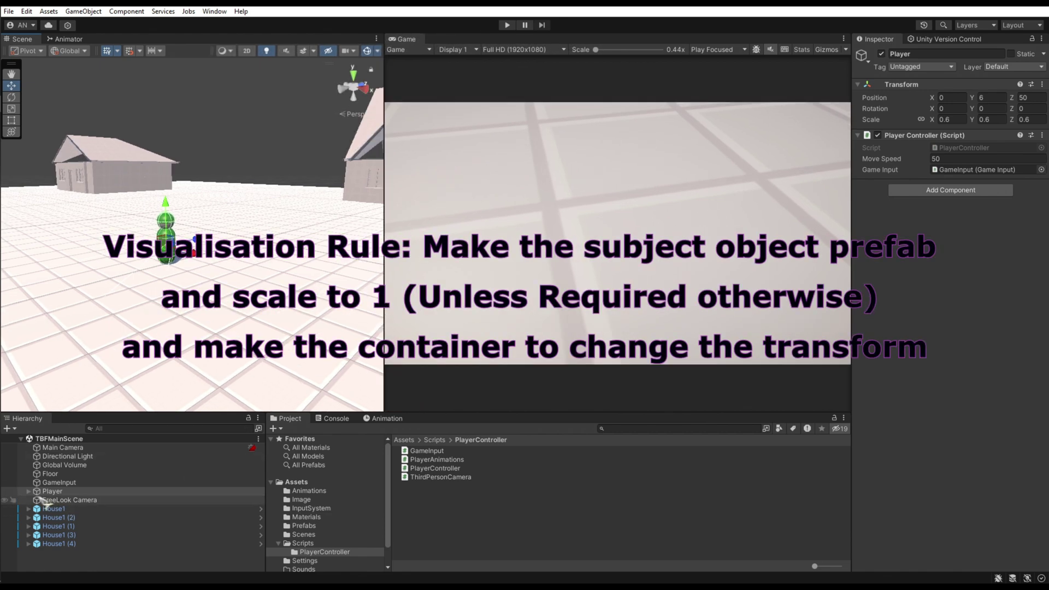
left_click(28, 490)
left_click(43, 509)
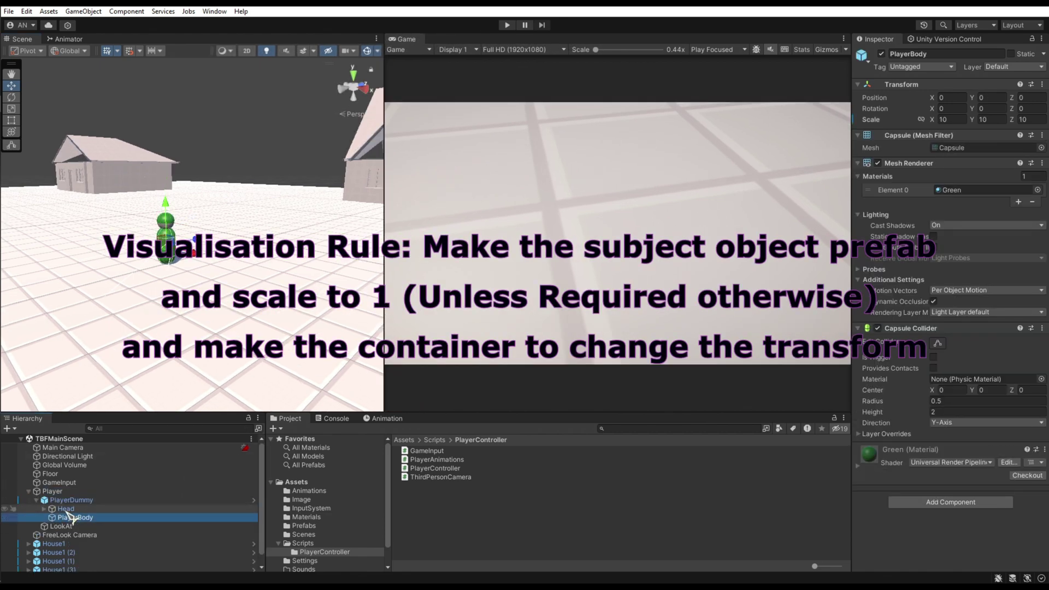
left_click(56, 491)
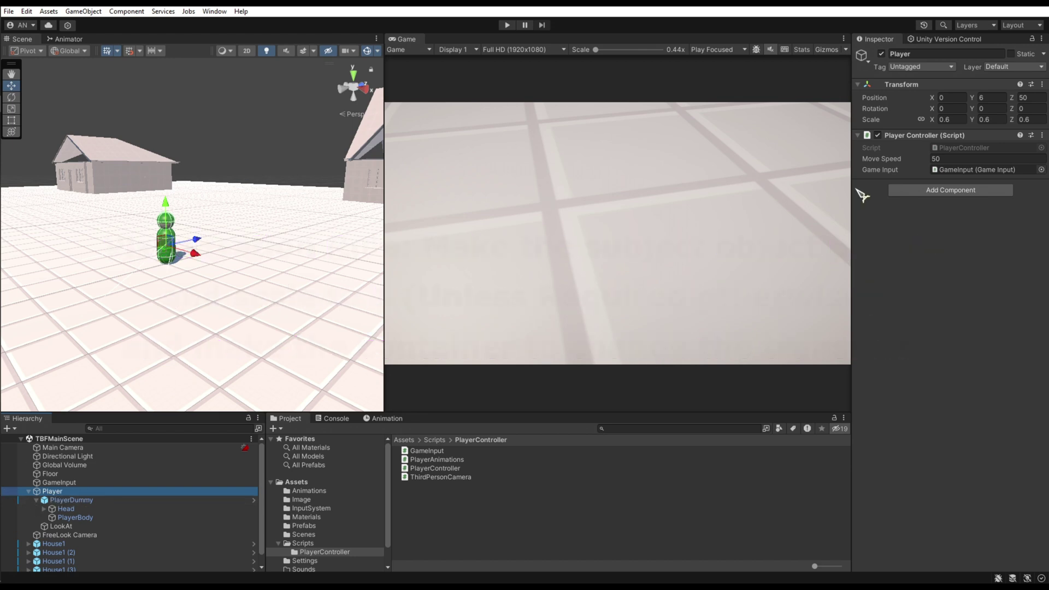
left_click(883, 253)
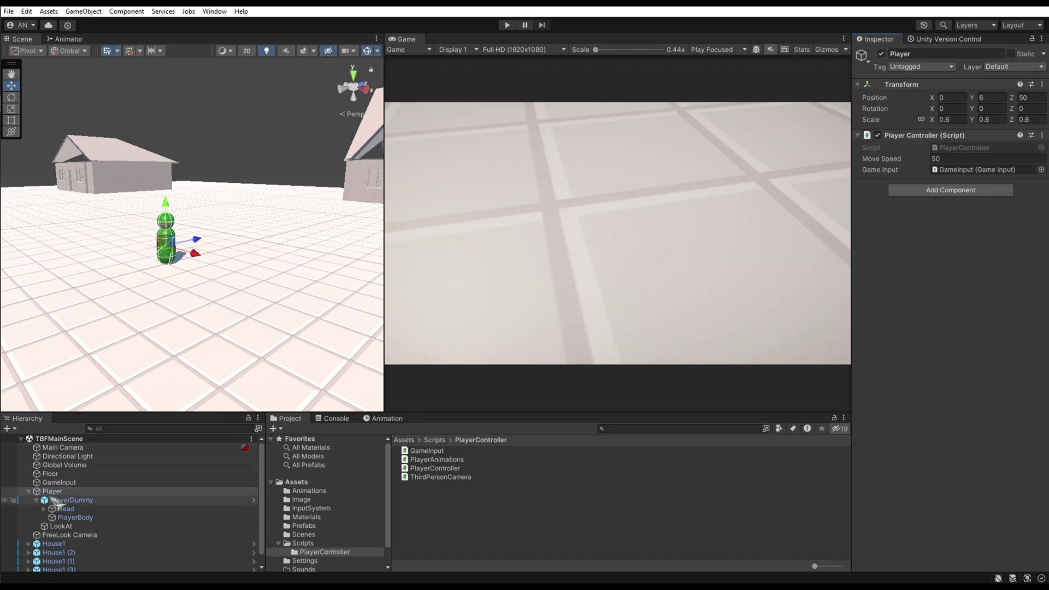
left_click(31, 491)
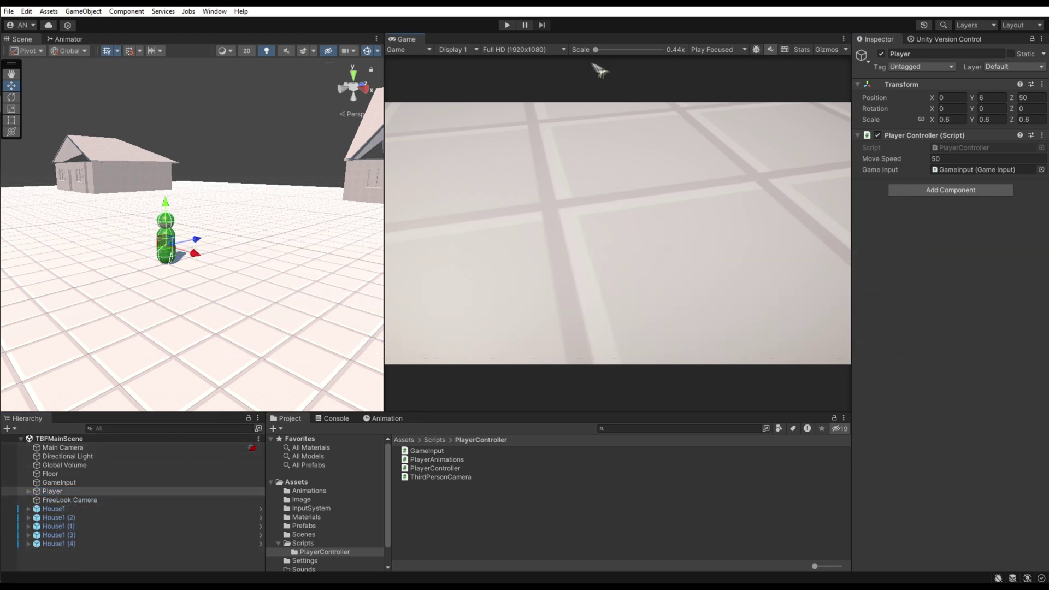
scroll(185, 229, "up", 2)
scroll(188, 227, "up", 2)
scroll(188, 227, "up", 2)
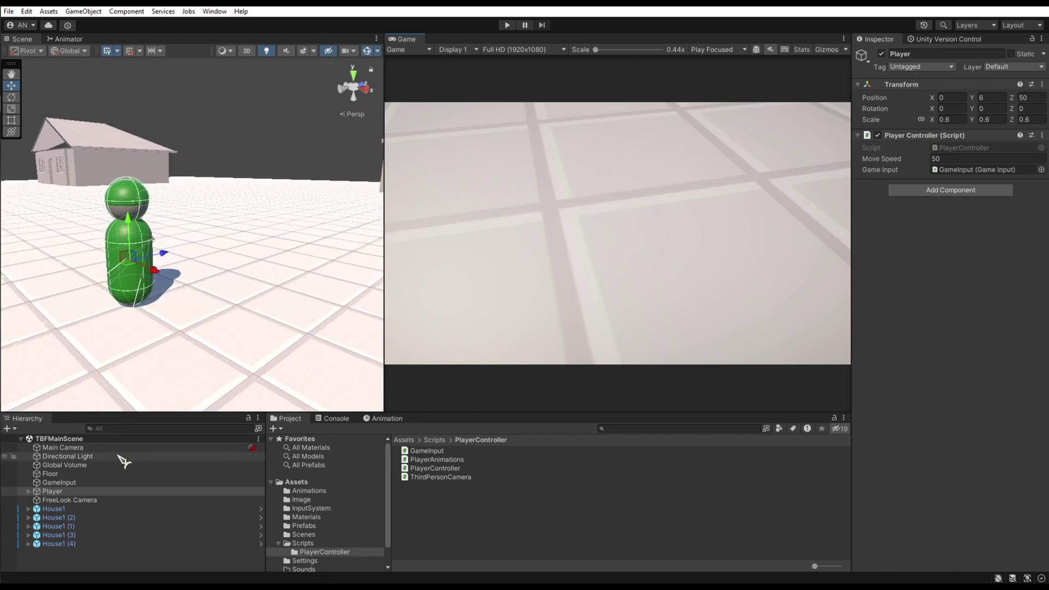
- Select the FreeLook Camera and enter Play mode
left_click(70, 499)
left_click(189, 259)
left_click(508, 26)
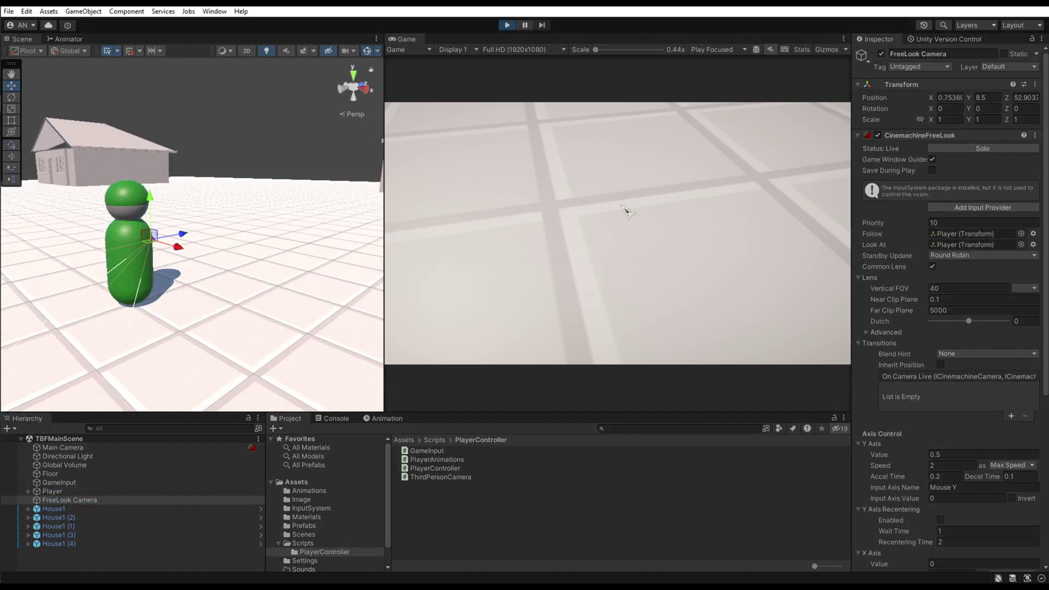
- Move the player forward with W, then expand the bottom rig's Body settings
key("w")
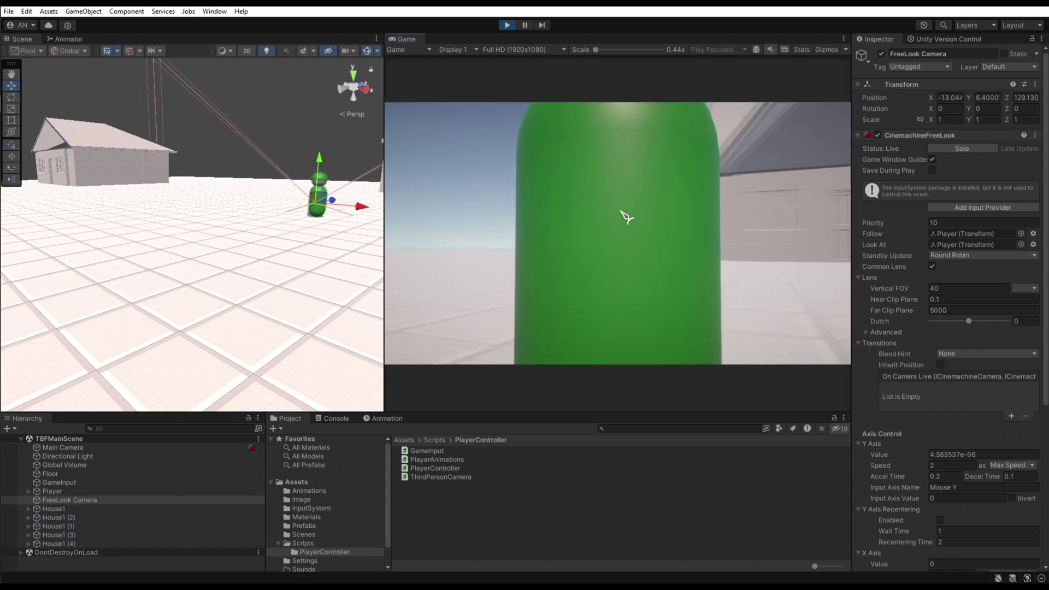
key("w")
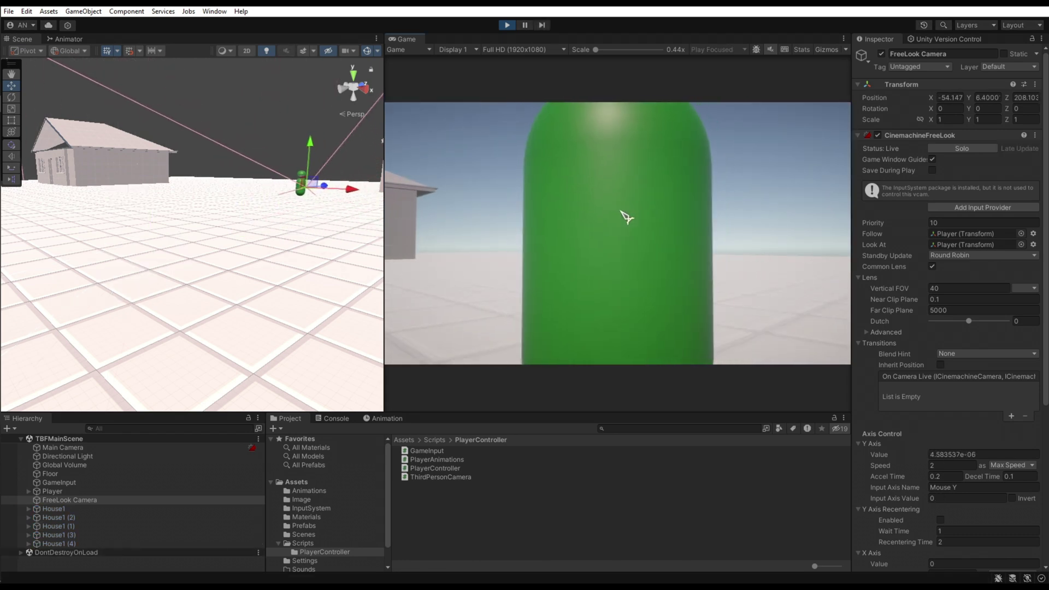
key("w")
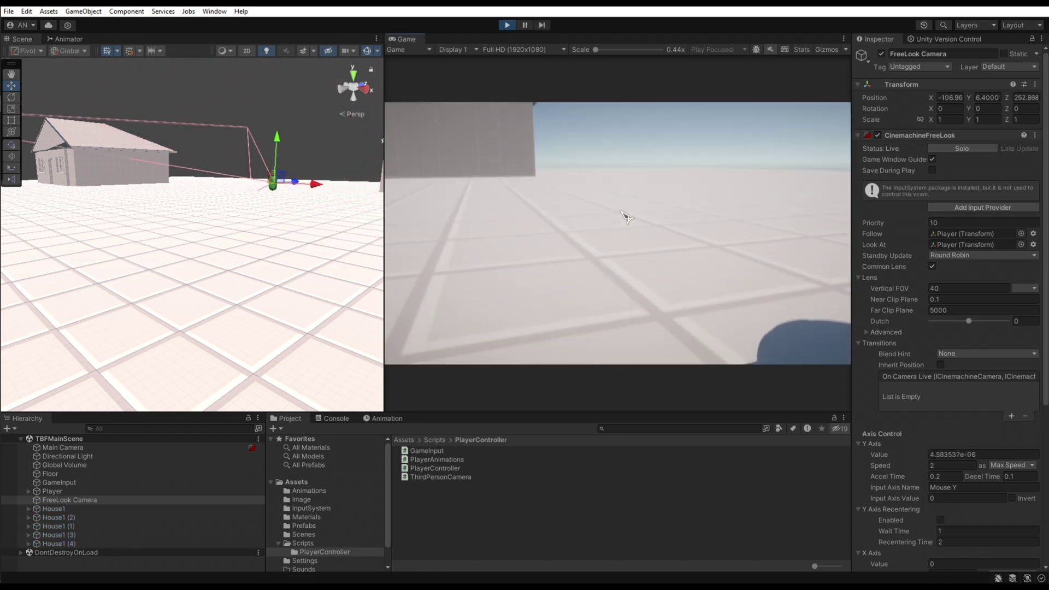
key("w")
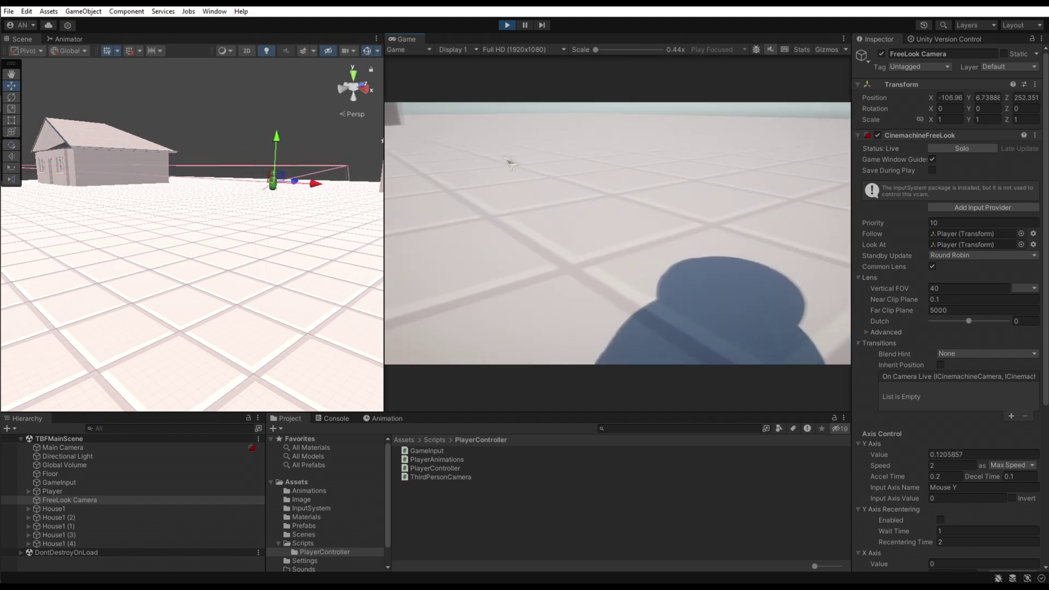
scroll(942, 328, "down", 5)
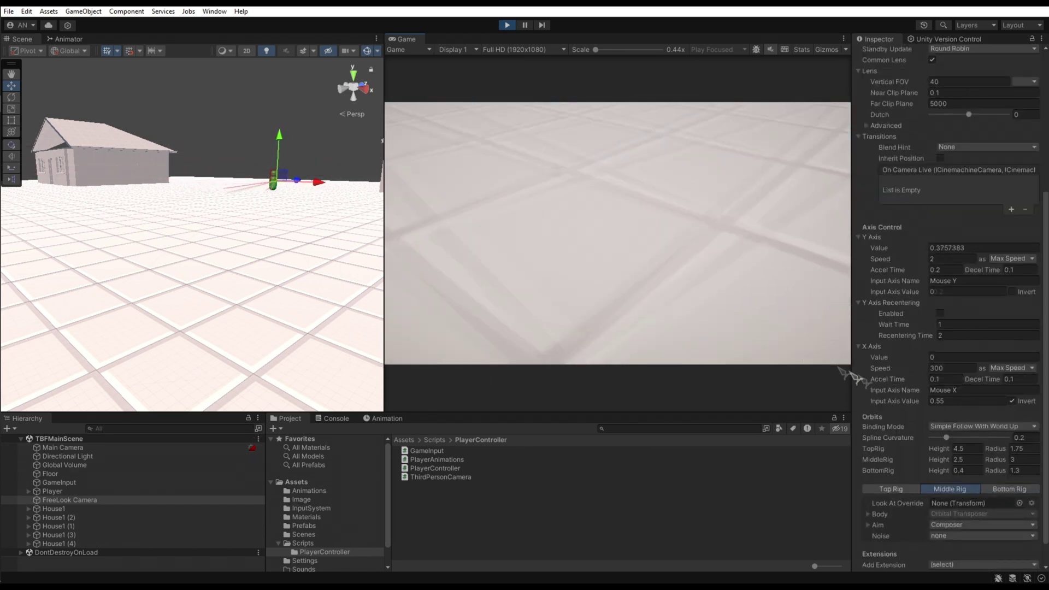
scroll(932, 398, "down", 1)
left_click(1009, 462)
left_click(868, 487)
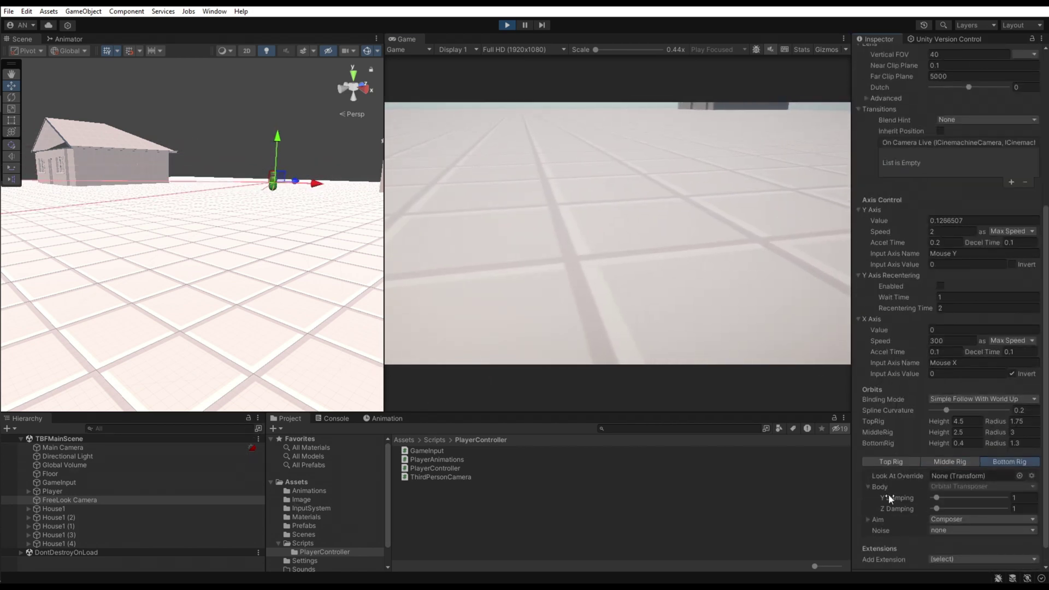
scroll(893, 497, "up", 3)
scroll(889, 493, "up", 3)
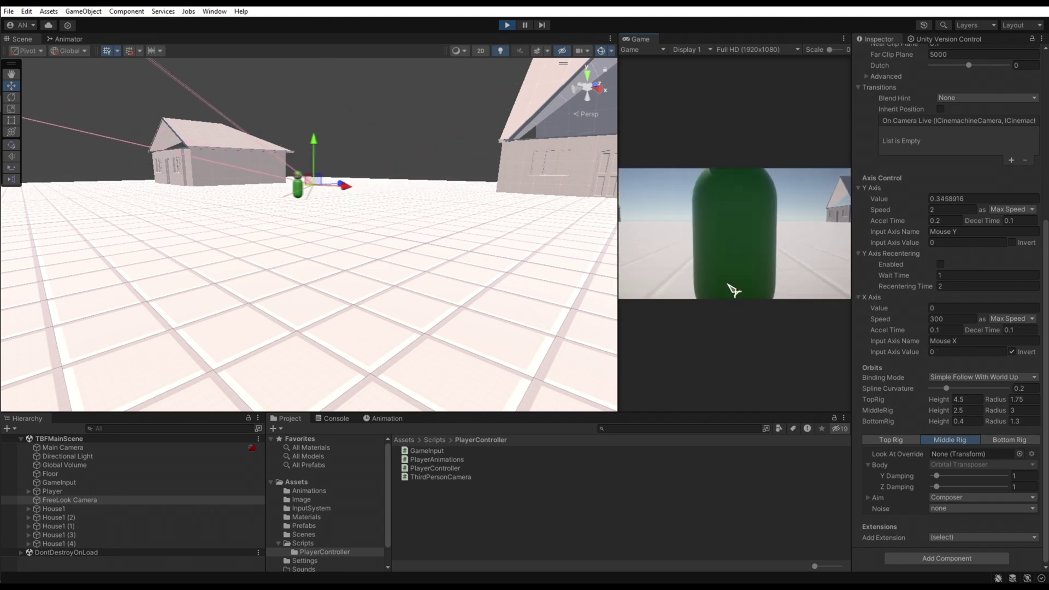
- Frame the Player, then the FreeLook Camera, in the Scene view
double_click(52, 491)
double_click(69, 500)
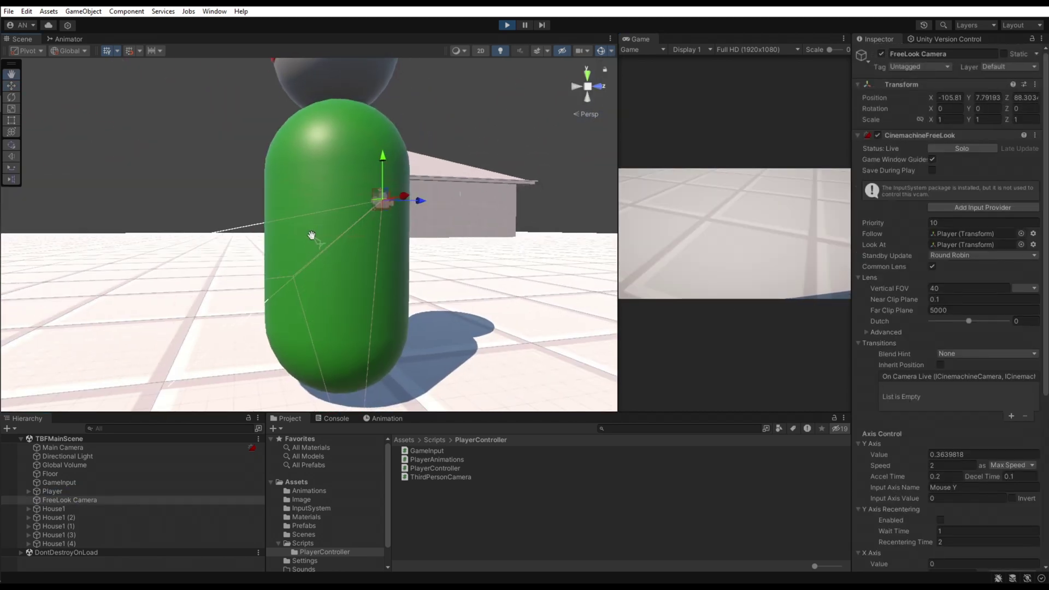
left_click_drag(286, 291, 498, 287, "alt")
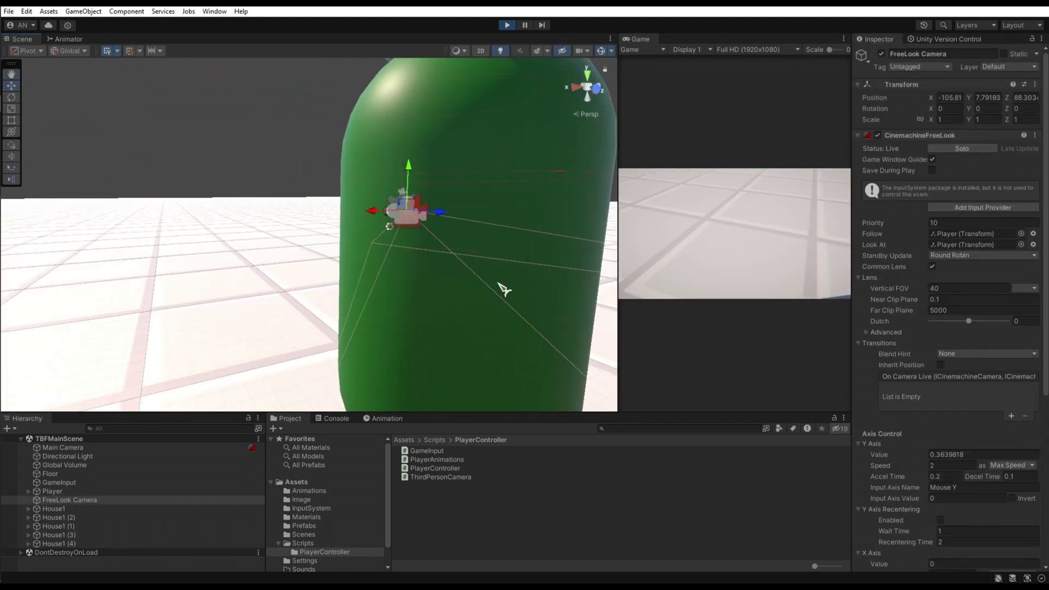
scroll(939, 465, "down", 5)
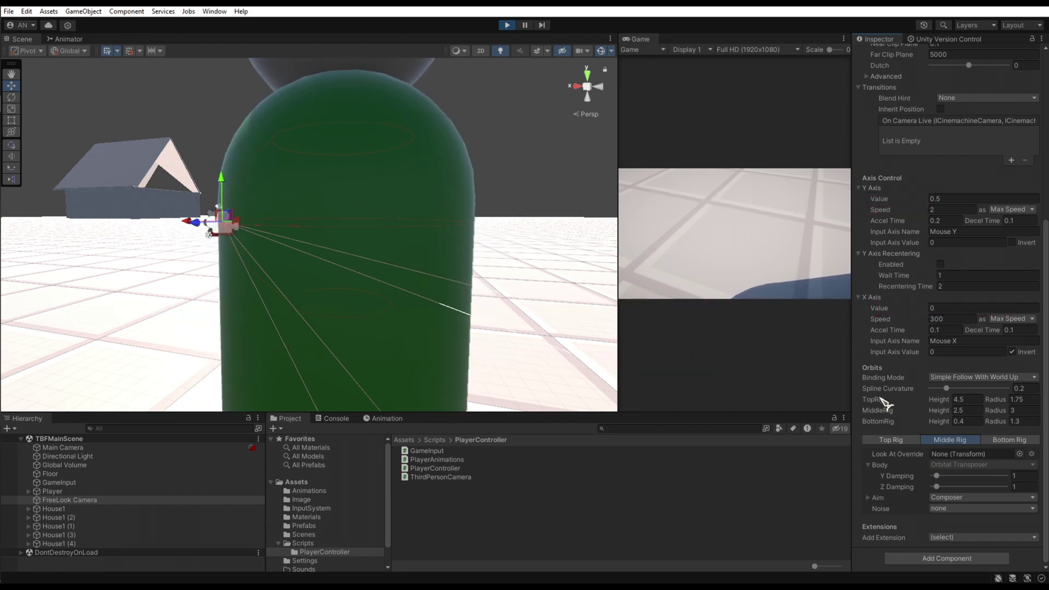
scroll(885, 402, "up", 5)
scroll(885, 435, "down", 3)
scroll(885, 434, "down", 2)
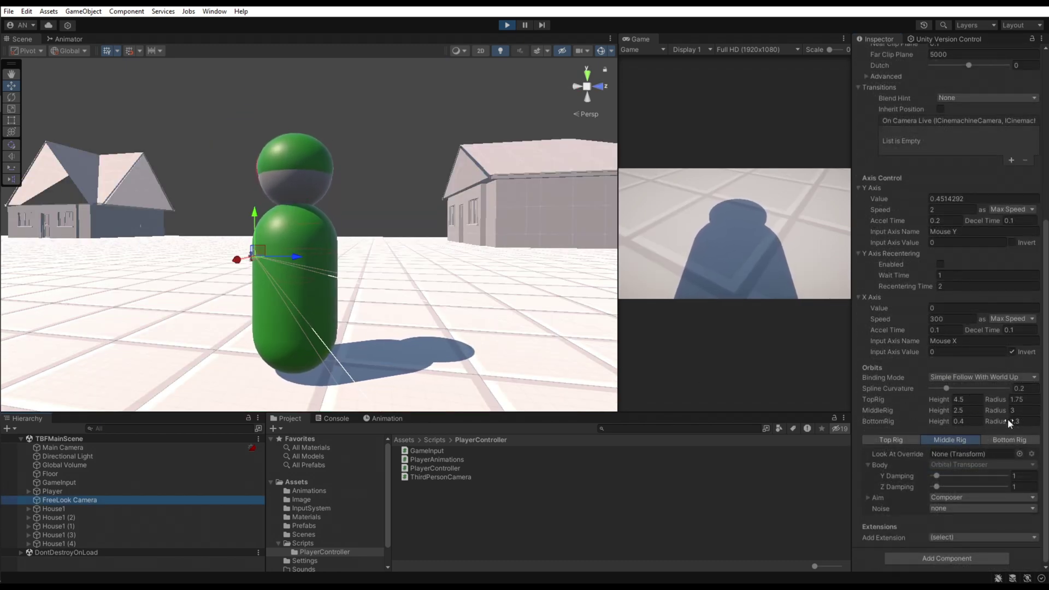
- Scrub the MiddleRig radius to about 22.77 and collapse the transitions settings
left_click(997, 412)
mouse_move(998, 412)
left_mouse_down()
mouse_move(188, 405)
mouse_move(304, 395)
mouse_move(366, 310)
left_mouse_up()
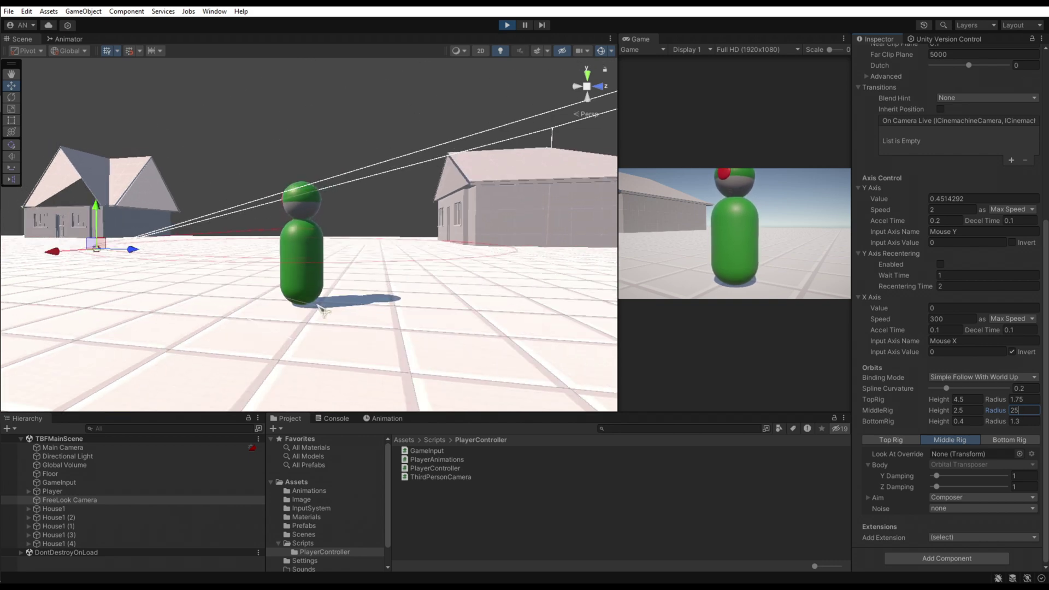
middle_click_drag(366, 311, 417, 314)
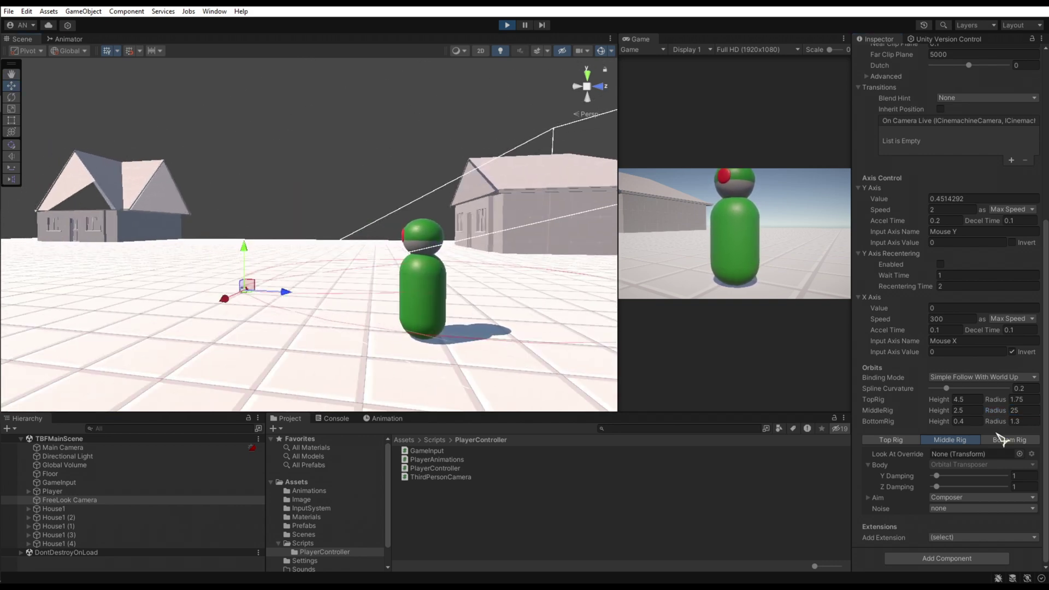
scroll(998, 438, "up", 5)
scroll(996, 436, "up", 2)
scroll(995, 434, "down", 1)
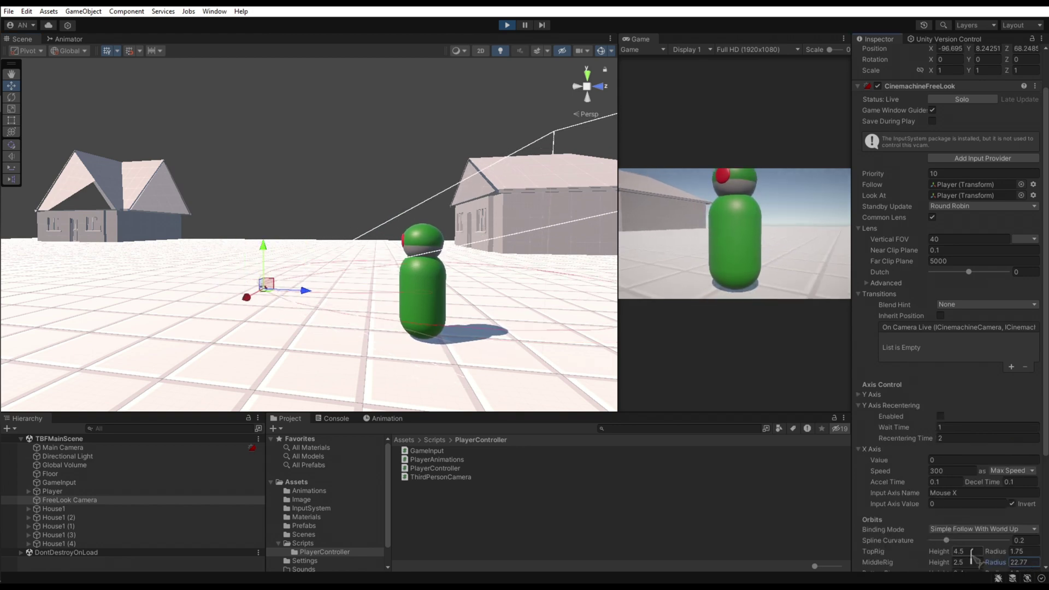
left_click(860, 295)
scroll(928, 411, "up", 2)
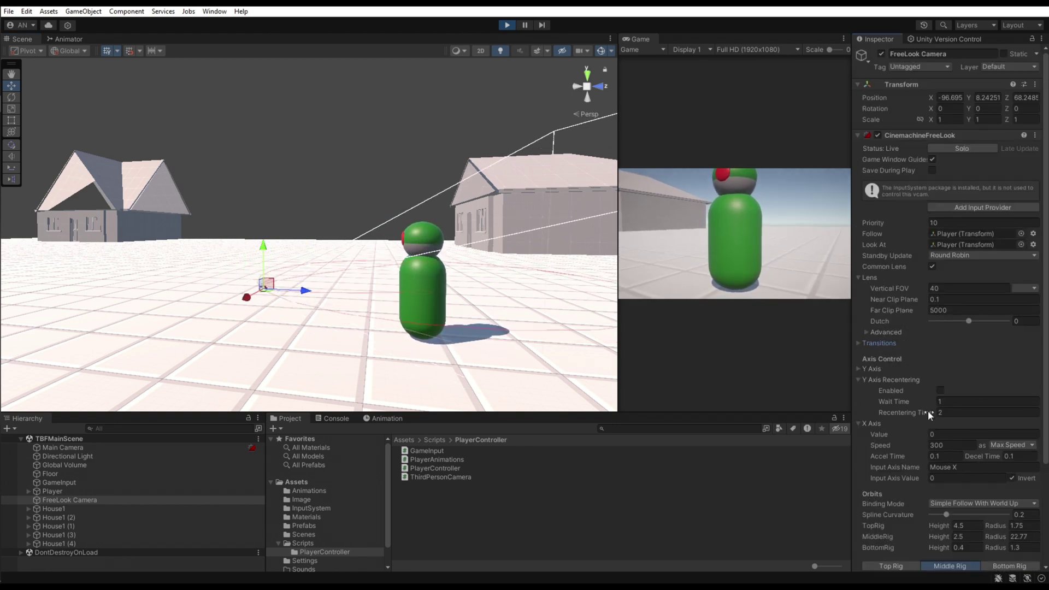
scroll(927, 411, "down", 1)
- Scrub the MiddleRig radius back and forth, settling on 25
mouse_move(996, 514)
left_mouse_down()
mouse_move(1016, 521)
mouse_move(989, 520)
left_mouse_up()
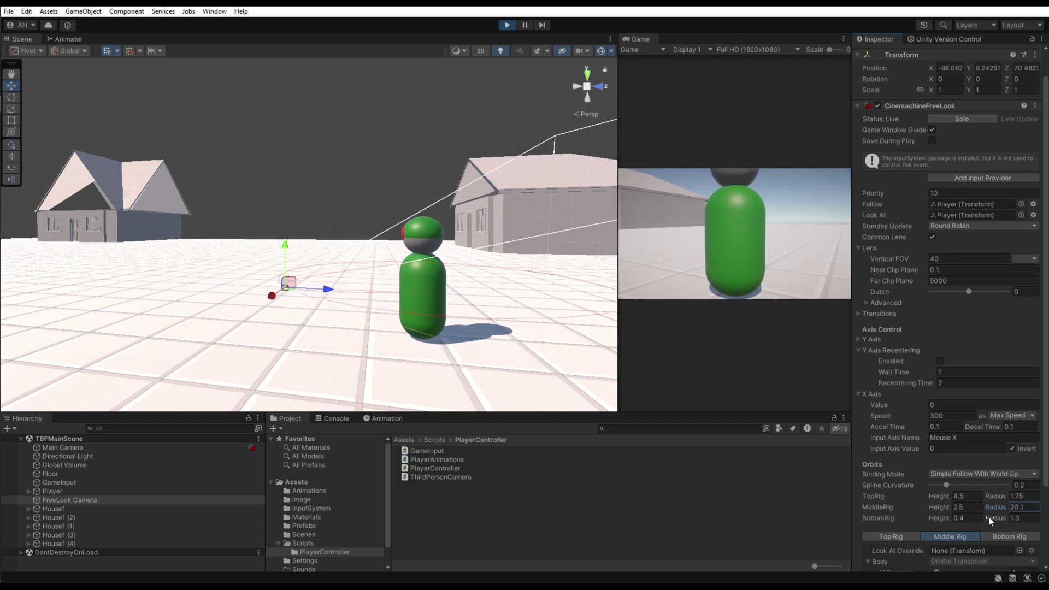
left_click_drag(988, 515, 1030, 517)
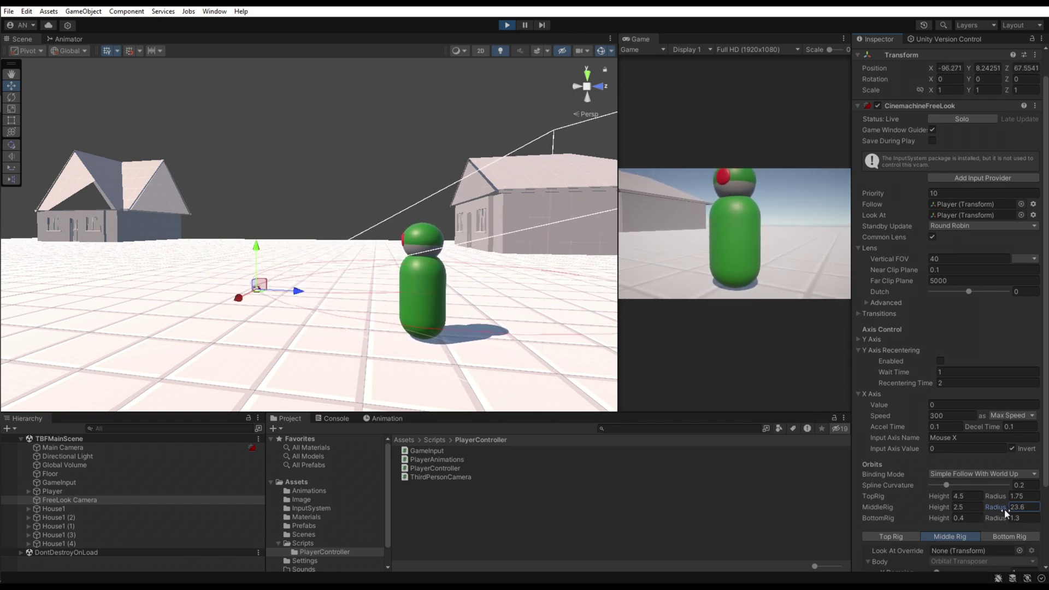
left_click_drag(1030, 515, 1026, 520)
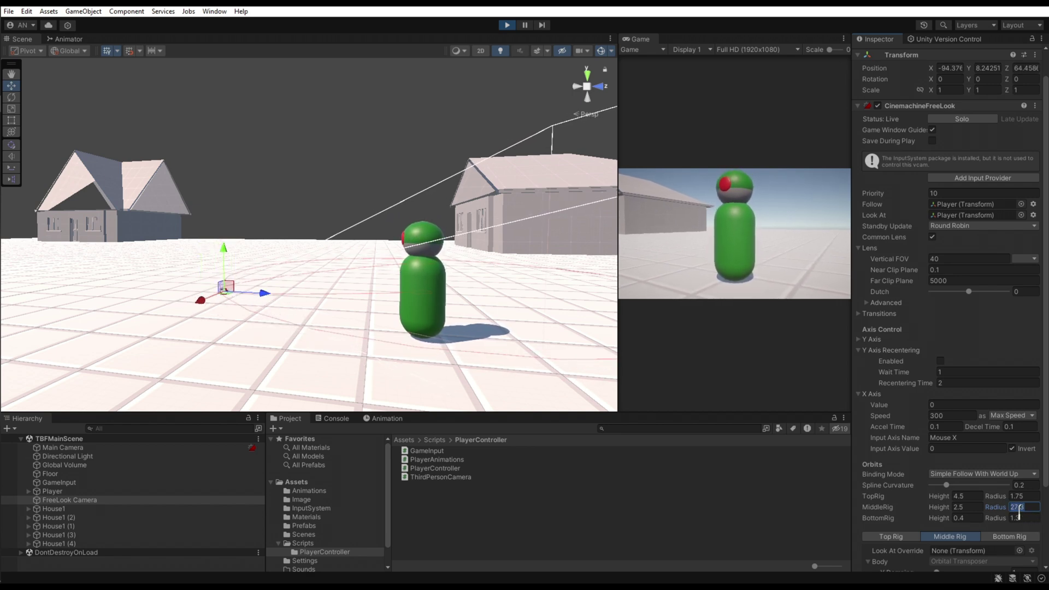
type("25")
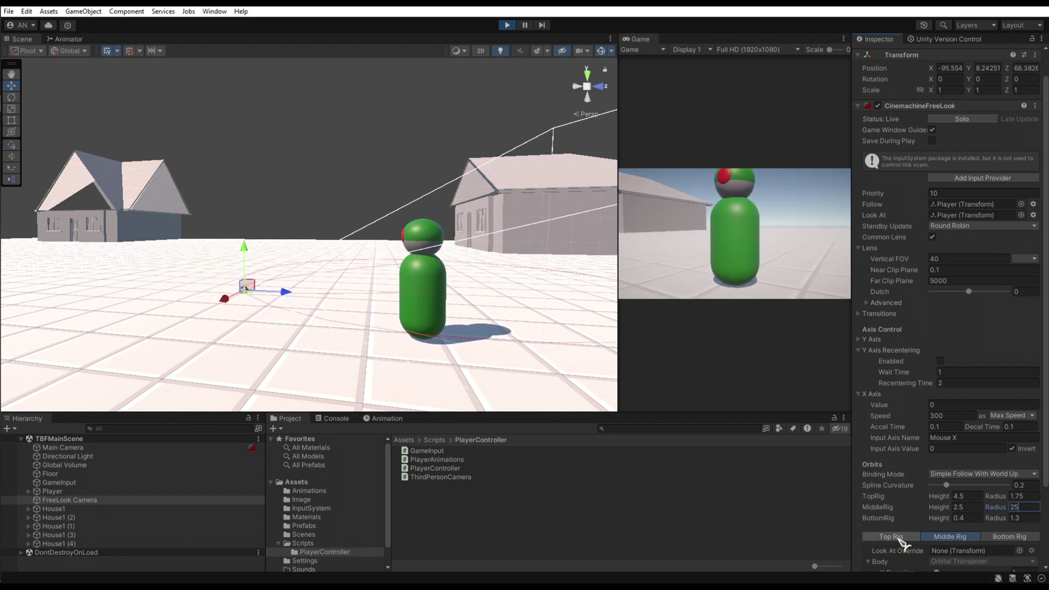
left_click(900, 541)
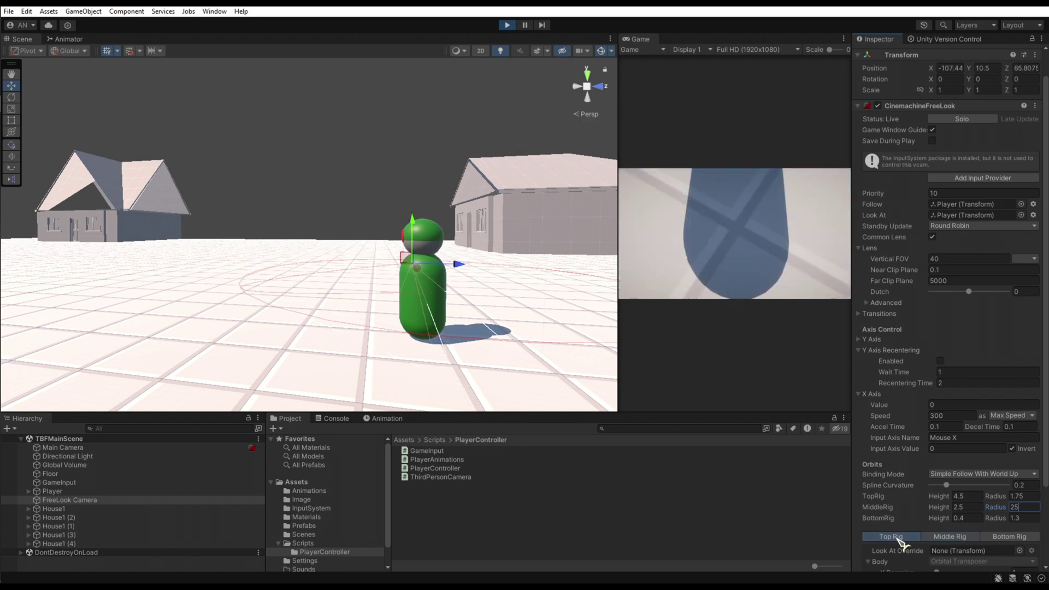
left_click(1016, 538)
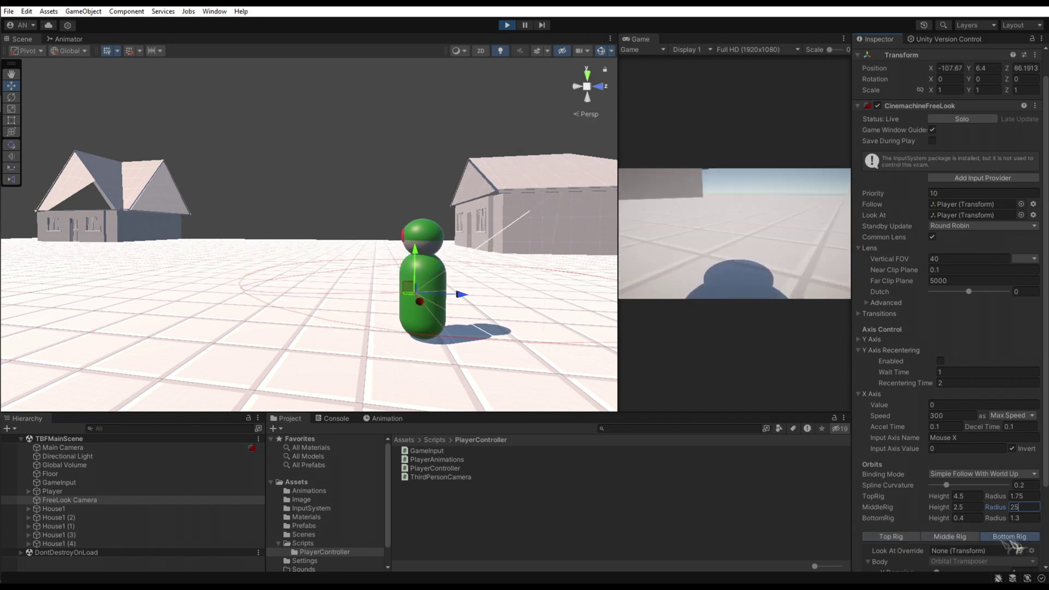
left_click(891, 538)
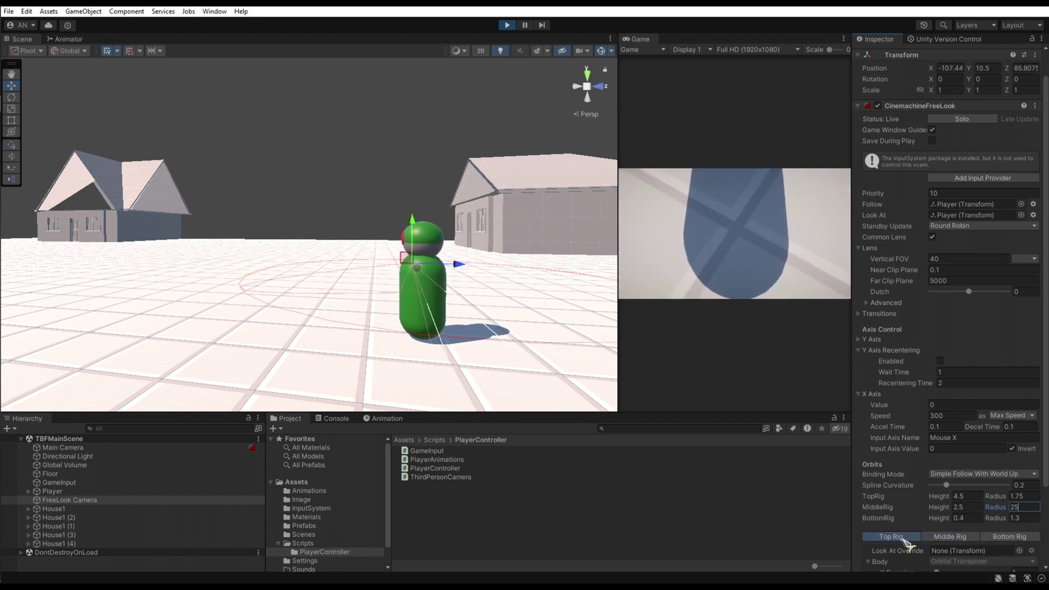
left_click(951, 538)
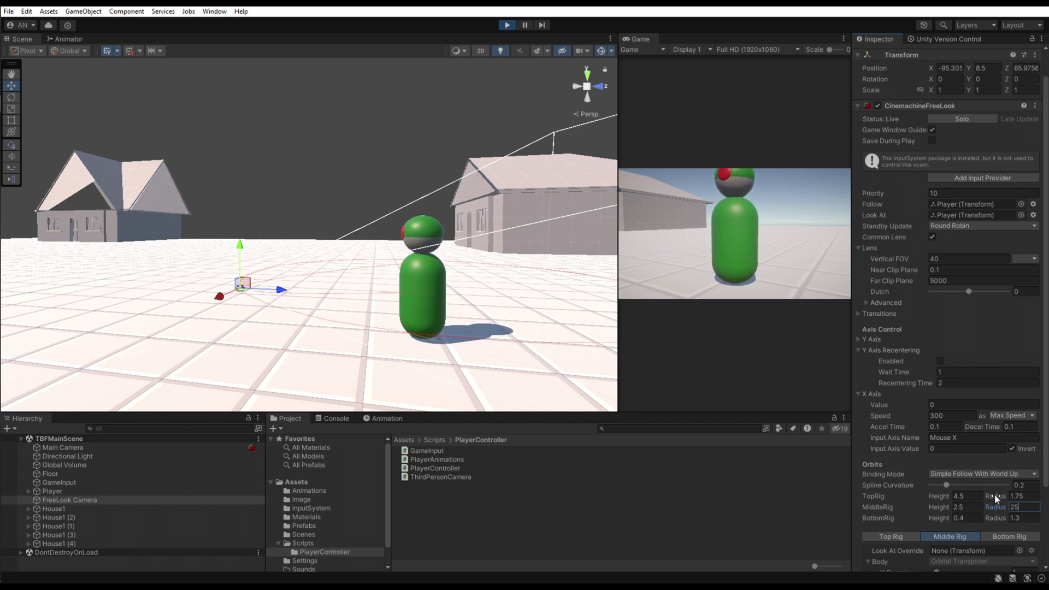
- Scrub the TopRig radius up to about 22.1, then select its field
left_click_drag(994, 497, 1018, 500)
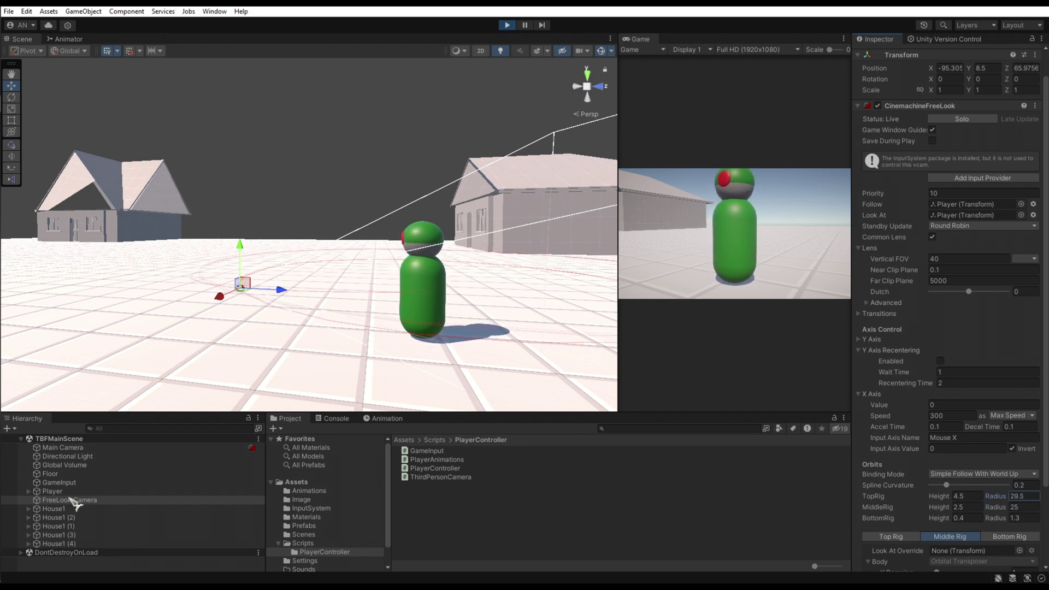
left_click_drag(74, 504, 45, 509)
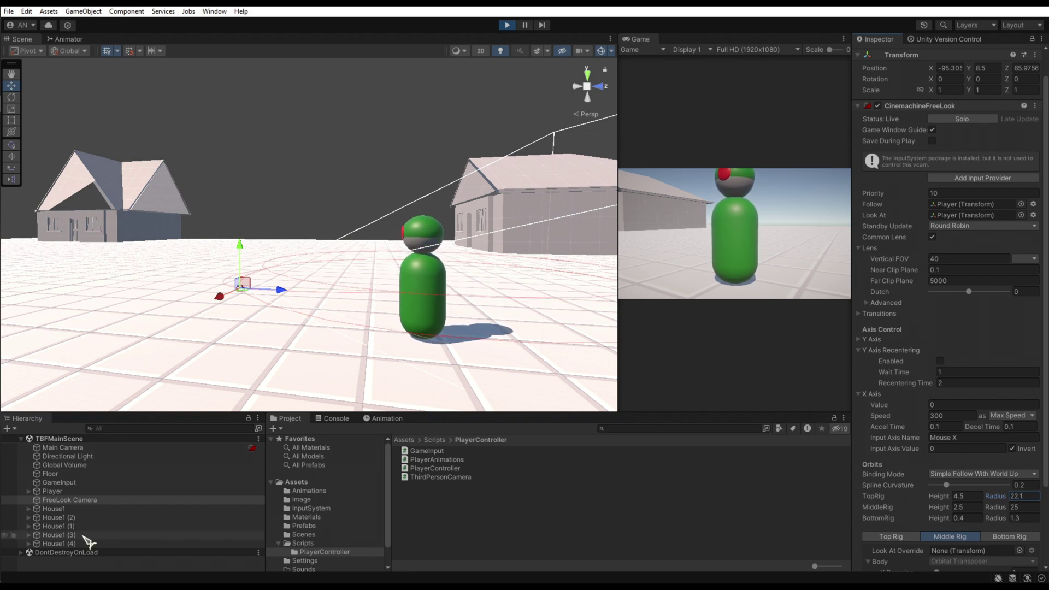
left_click(1020, 497)
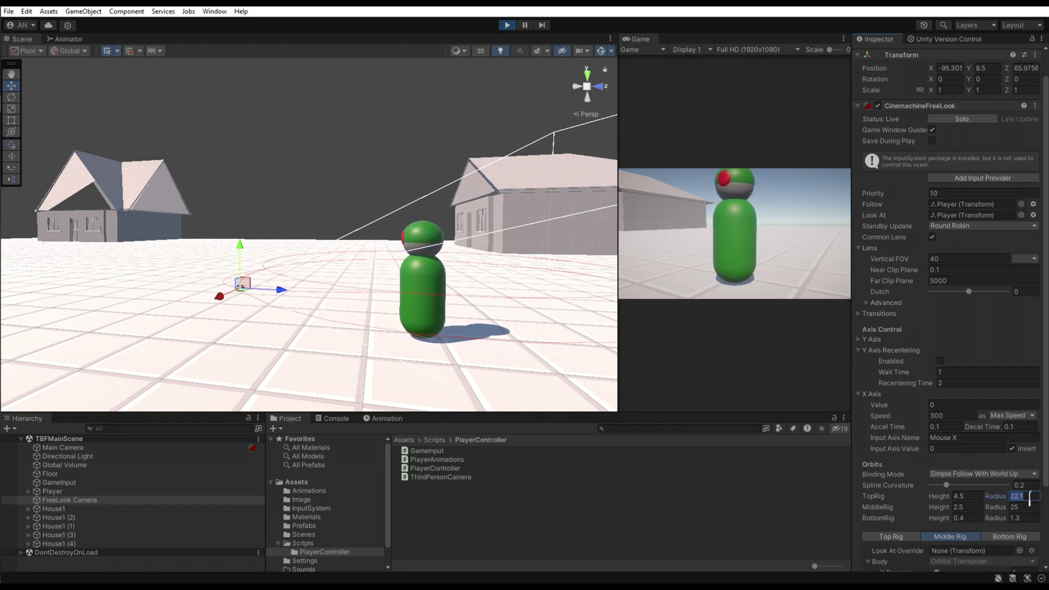